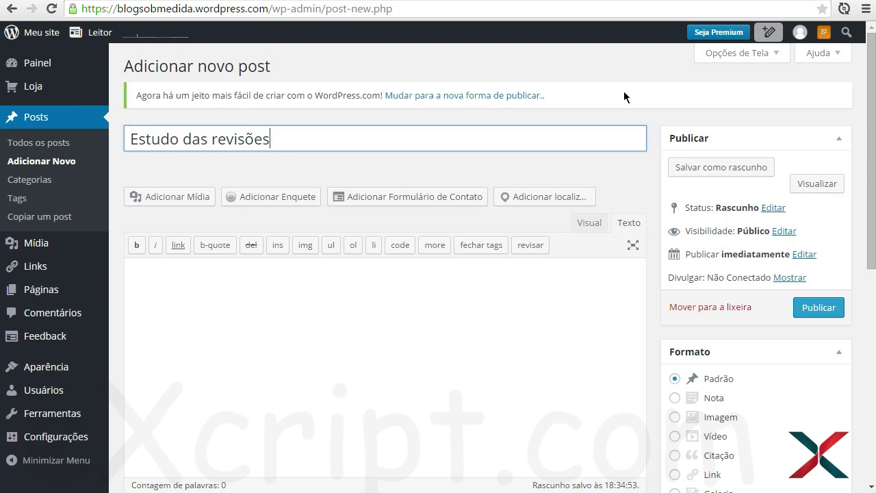
Publish the new post titled "Estudo das revisões" with its body left empty
click(472, 369)
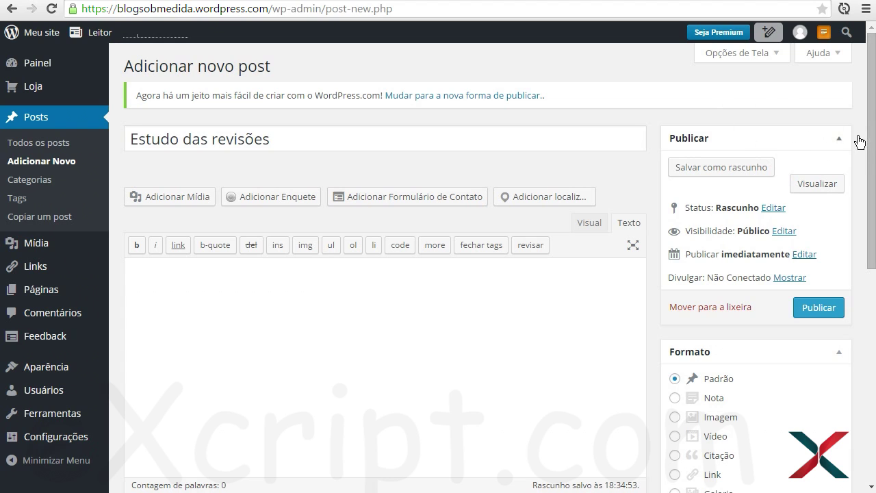
click(875, 99)
drag(871, 115, 871, 140)
click(818, 256)
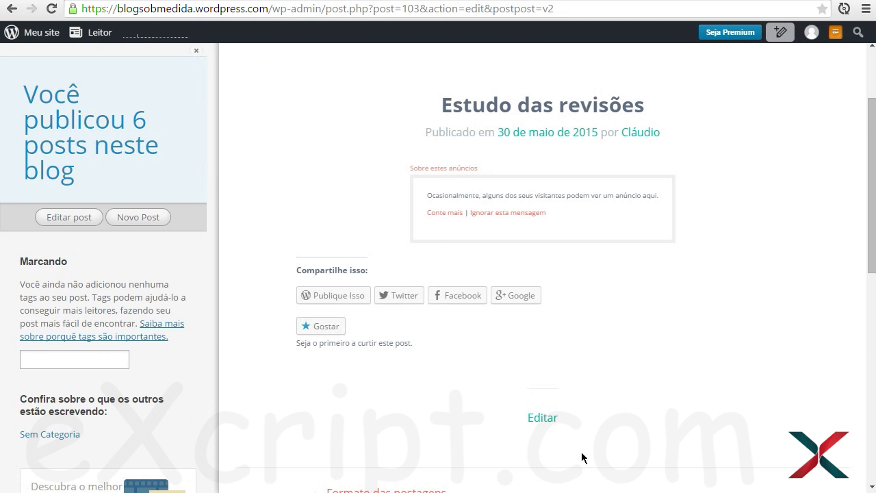
Reopen the published post, enter the body text "Como funciona o sistema de revisões do WP." and update it
click(68, 218)
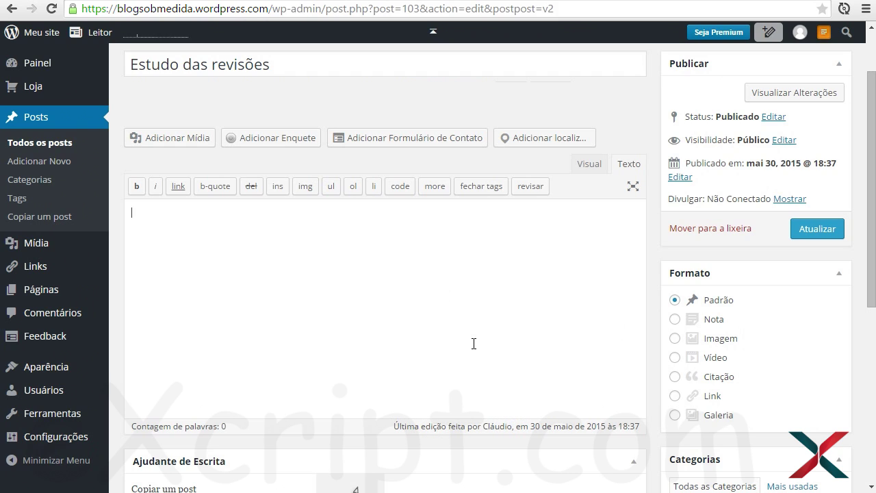
text(Como funcionad o sistema de revi~soe)
key(BackSpace)
key(BackSpace)
key(BackSpace)
key(BackSpace)
text(sões do)
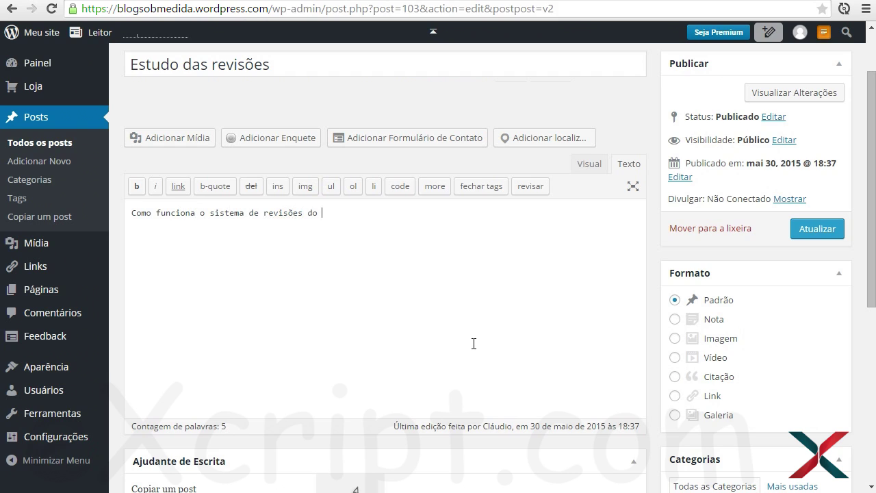
click(825, 231)
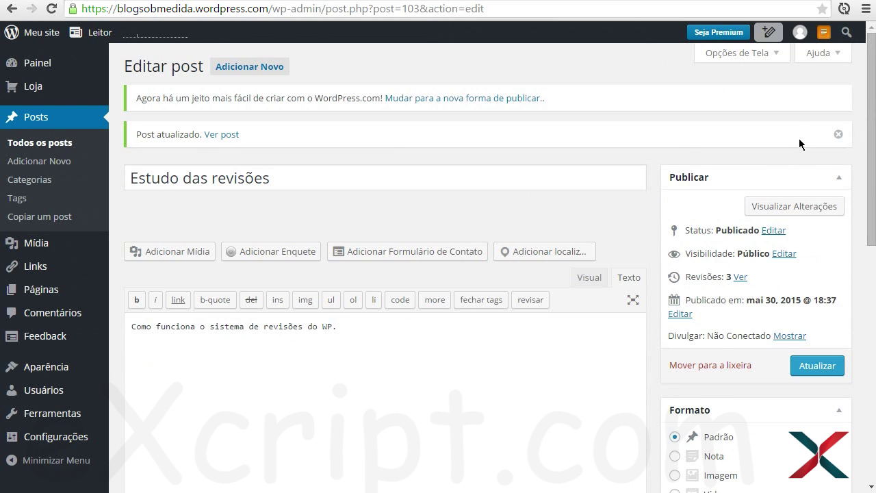
Examine the entries in the post's revision list, from the oldest through the automatic save to the newest
scroll(798, 140, down, 6)
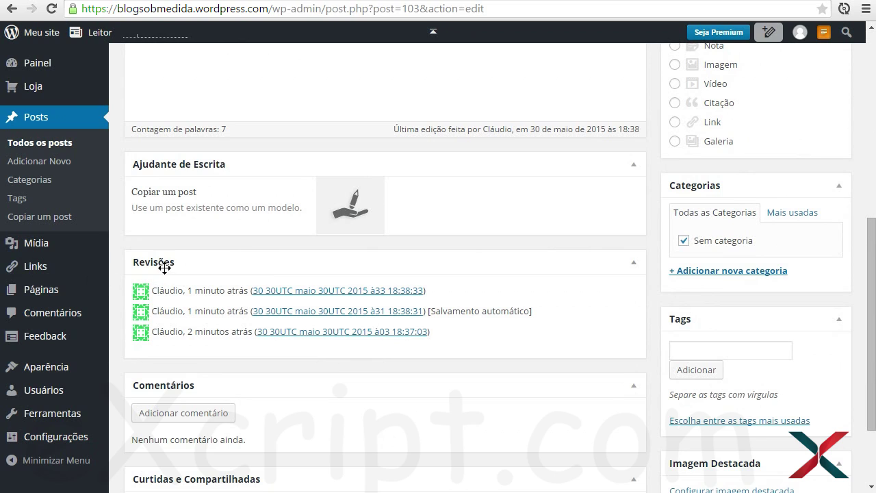
drag(163, 332, 212, 332)
drag(159, 311, 203, 310)
drag(165, 290, 204, 291)
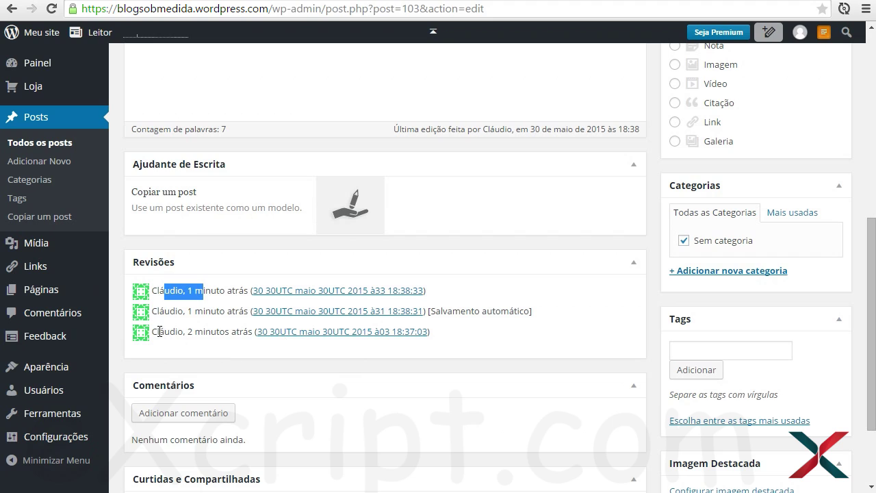
drag(151, 331, 231, 333)
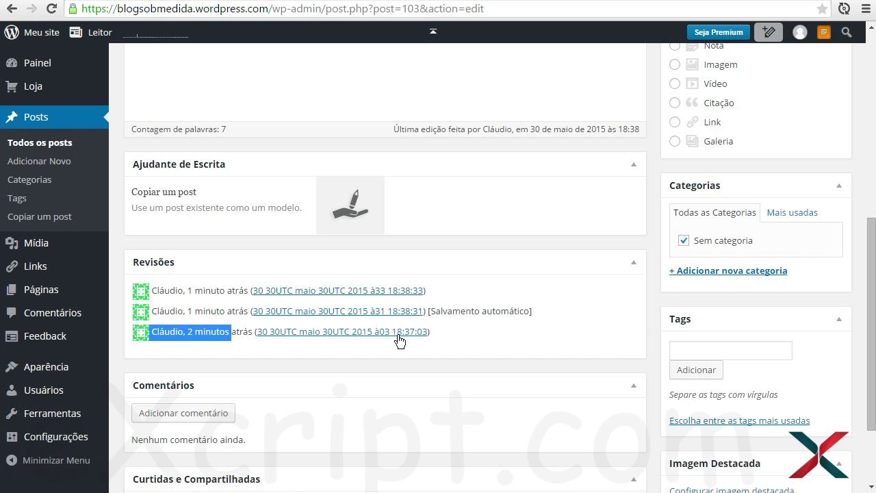
drag(446, 335, 176, 334)
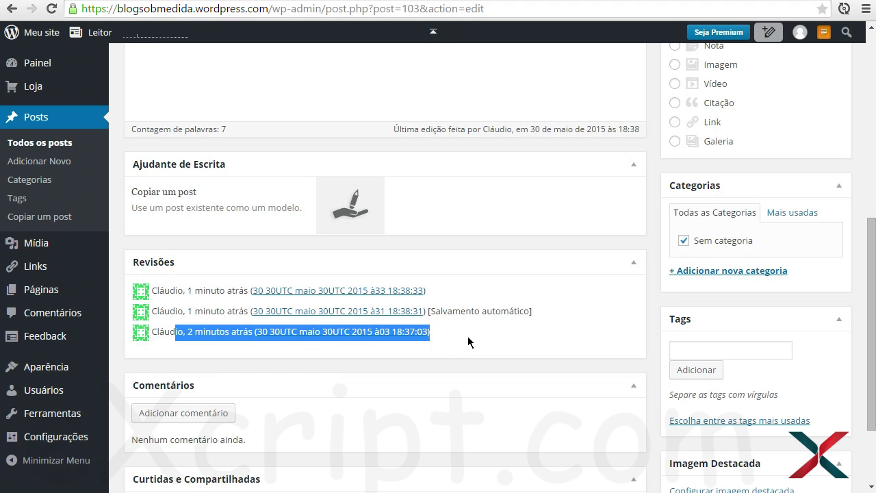
click(448, 327)
drag(151, 312, 557, 302)
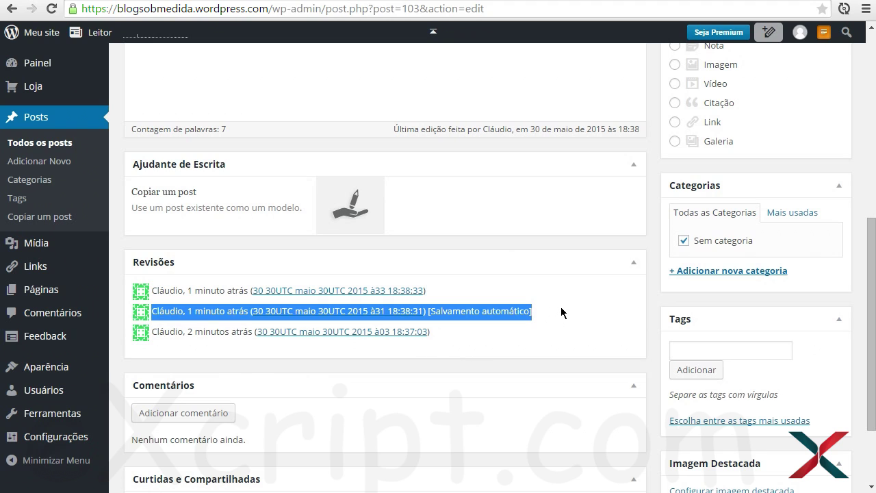
click(561, 313)
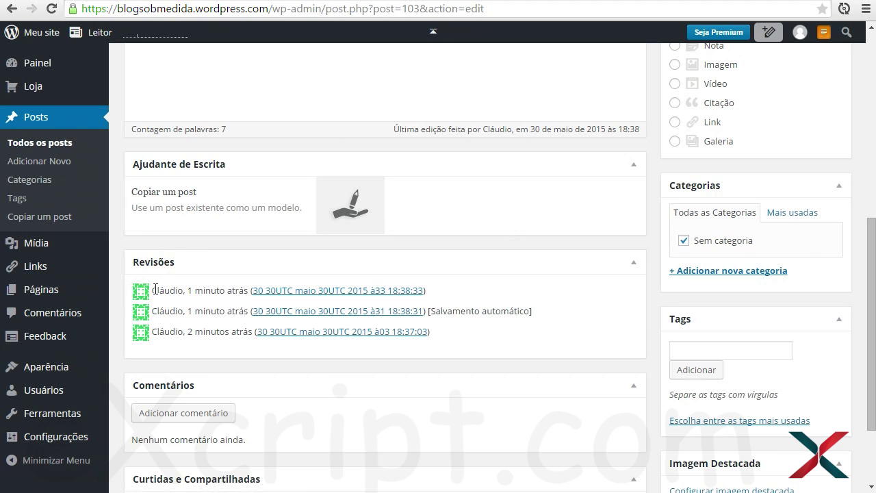
drag(155, 288, 425, 293)
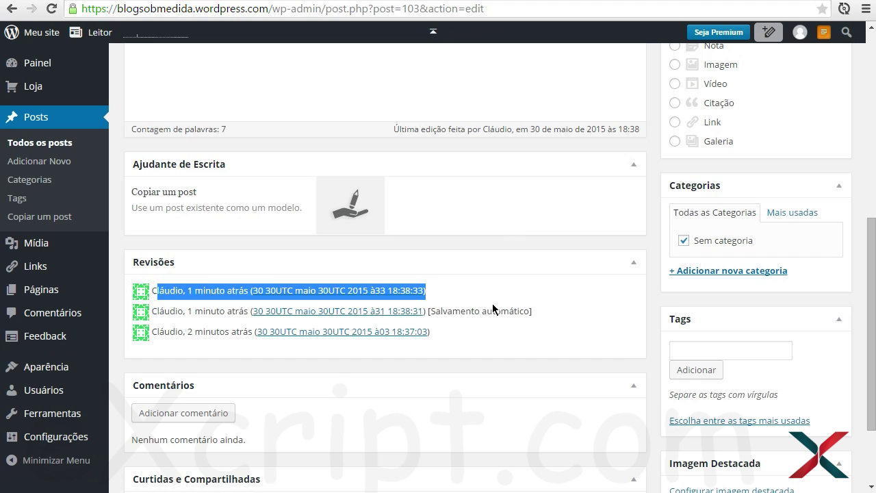
click(170, 244)
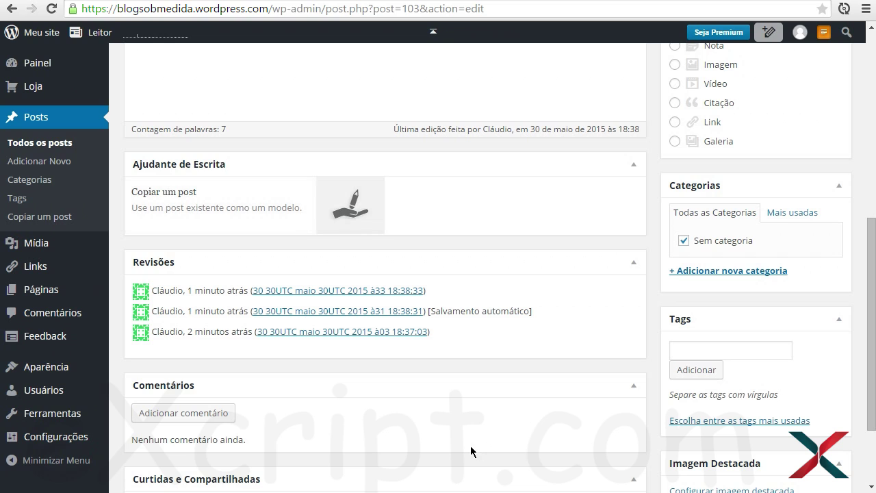
Add the line "Salvamento A" below the existing body text, separated by a blank line, and update the post
scroll(471, 446, up, 4)
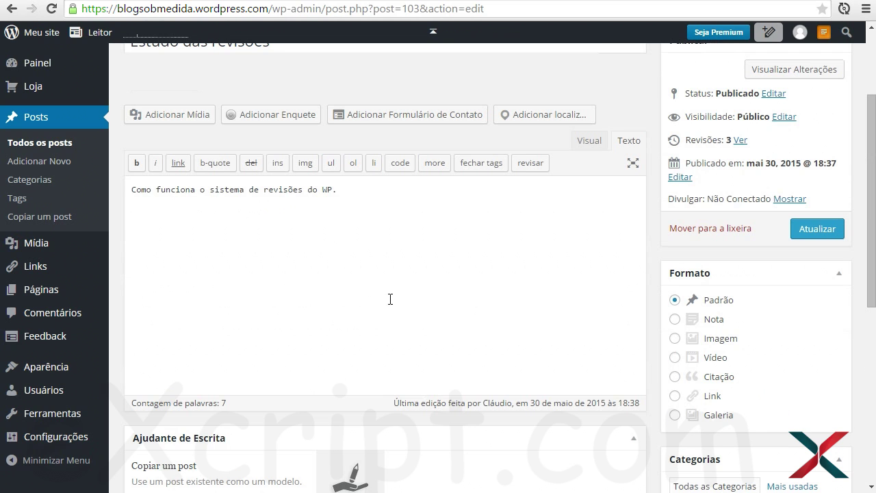
drag(131, 189, 396, 210)
click(455, 242)
text(Salvamento A)
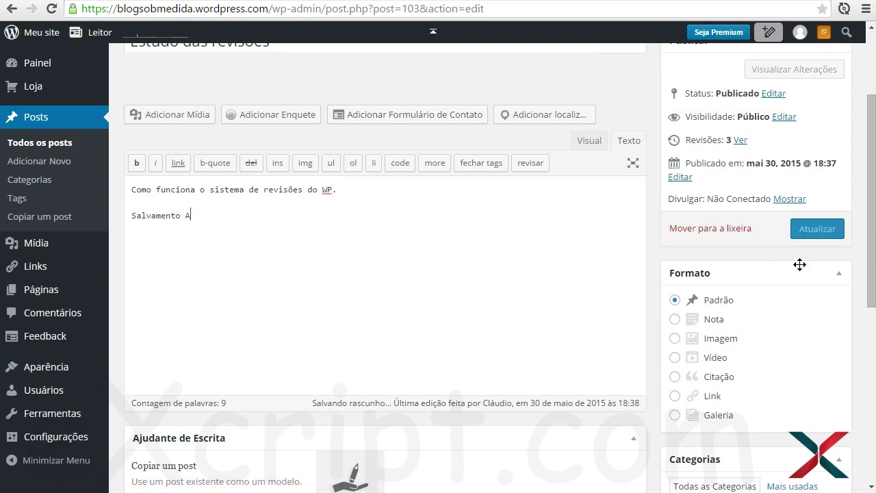
click(817, 229)
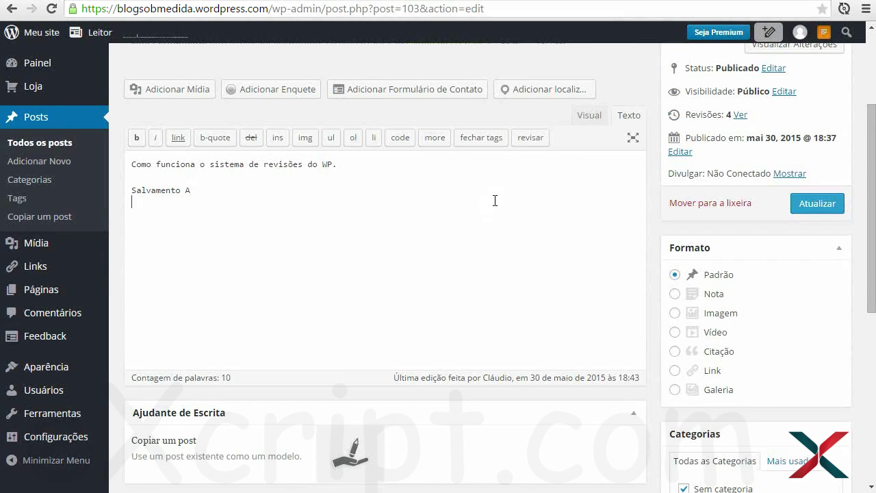
Add the line "Salvamento B" below "Salvamento A", separated by a blank line, and update the post
text(Salvamento B)
click(818, 207)
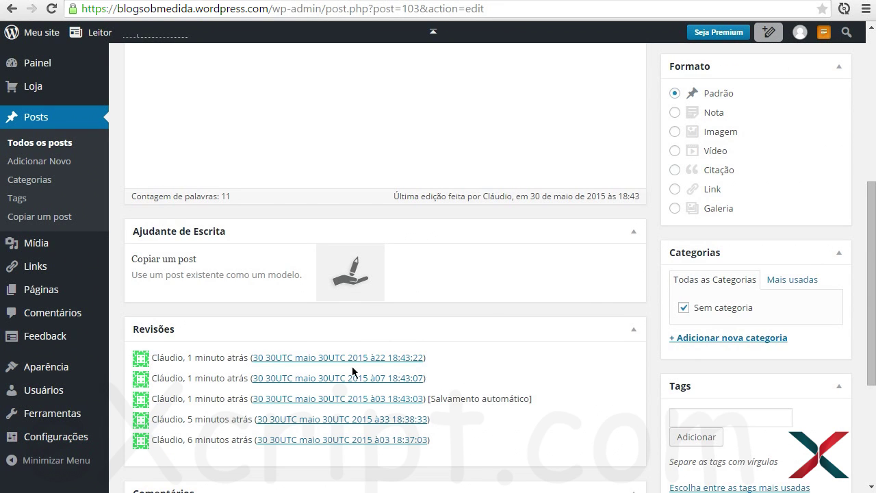
scroll(412, 286, up, 4)
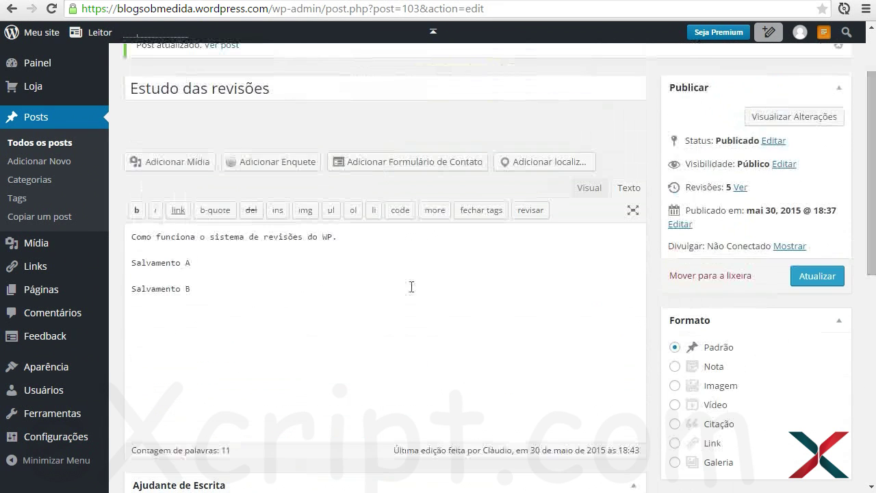
Make the line "Salvamento A" bold in the visual editor and update the post
drag(204, 266, 137, 277)
drag(222, 297, 118, 299)
click(223, 272)
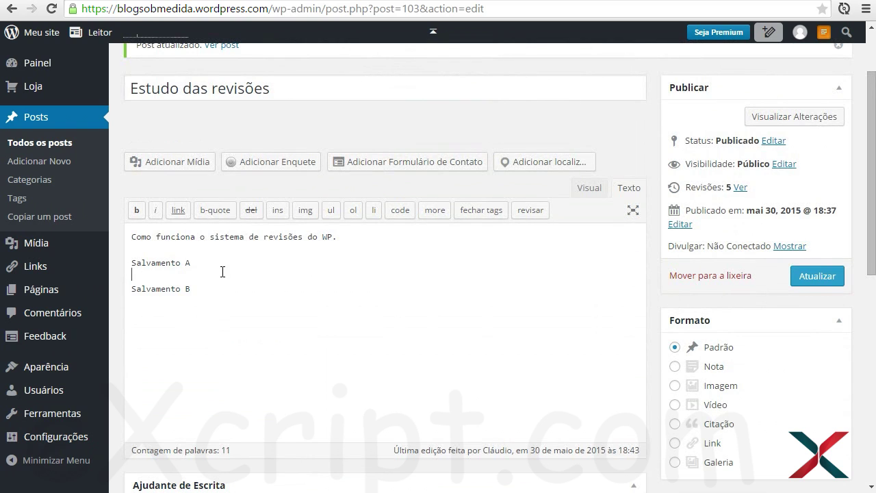
click(589, 188)
drag(230, 295, 115, 302)
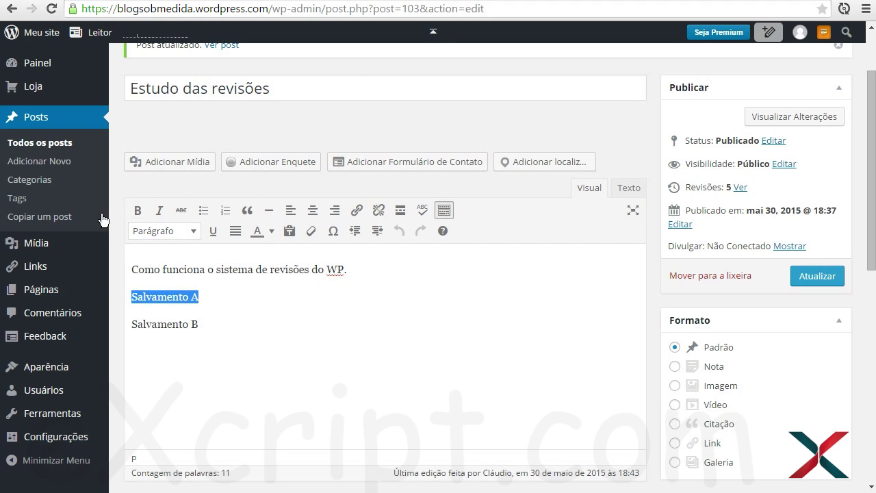
click(137, 210)
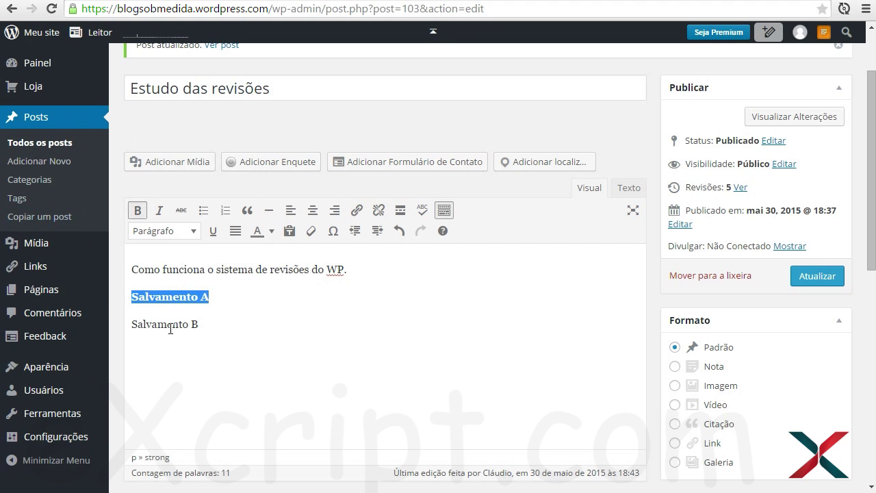
click(836, 281)
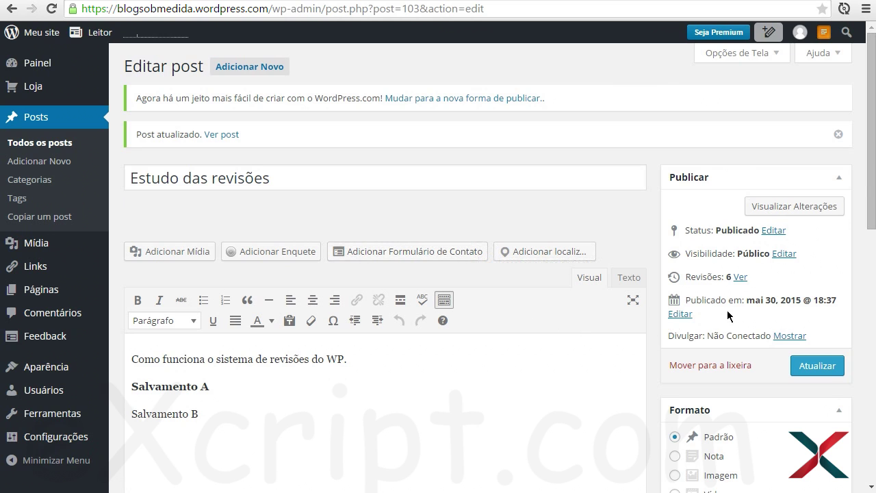
Check the post's revision list and revision count, and open the revision comparison
scroll(729, 315, down, 5)
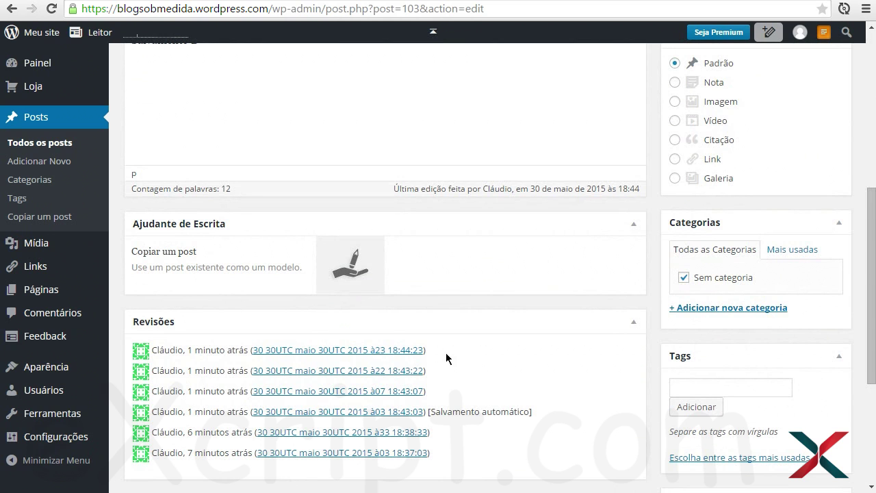
scroll(798, 218, down, 1)
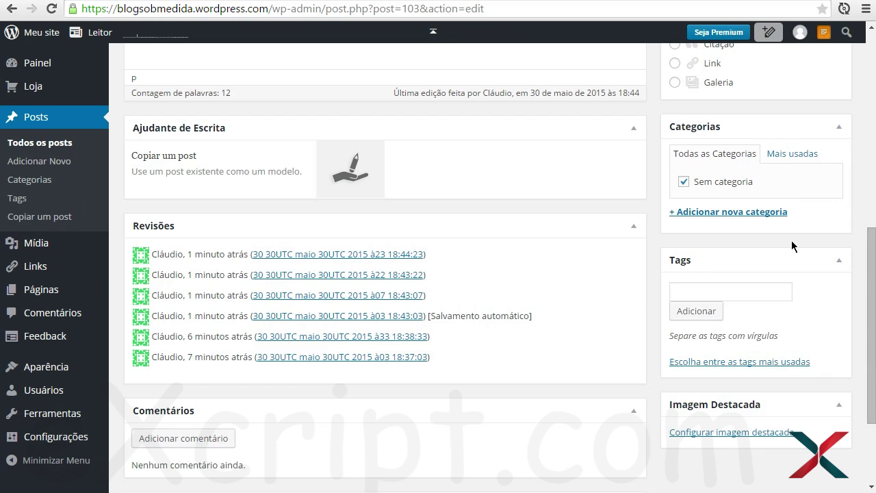
scroll(619, 336, up, 6)
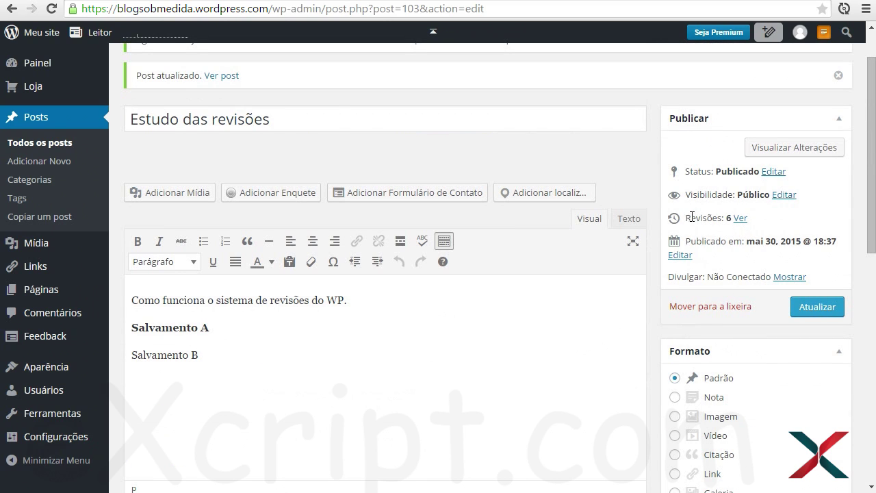
drag(685, 217, 785, 226)
click(785, 226)
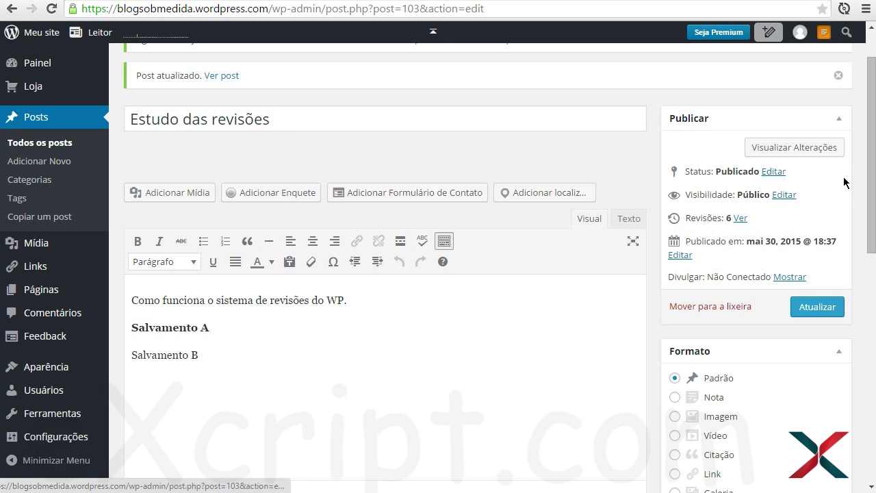
click(741, 219)
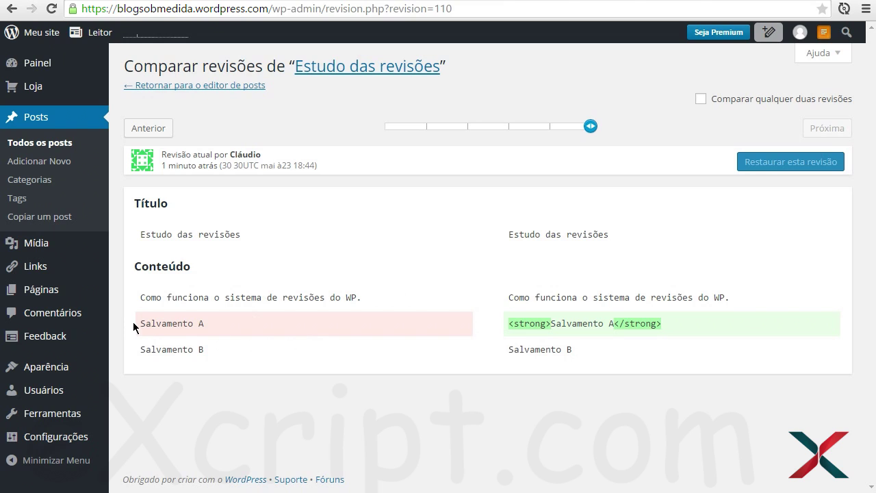
Examine the "Salvamento A" change in the current revision and the "Salvamento B" change in the revision just before it
drag(138, 321, 317, 311)
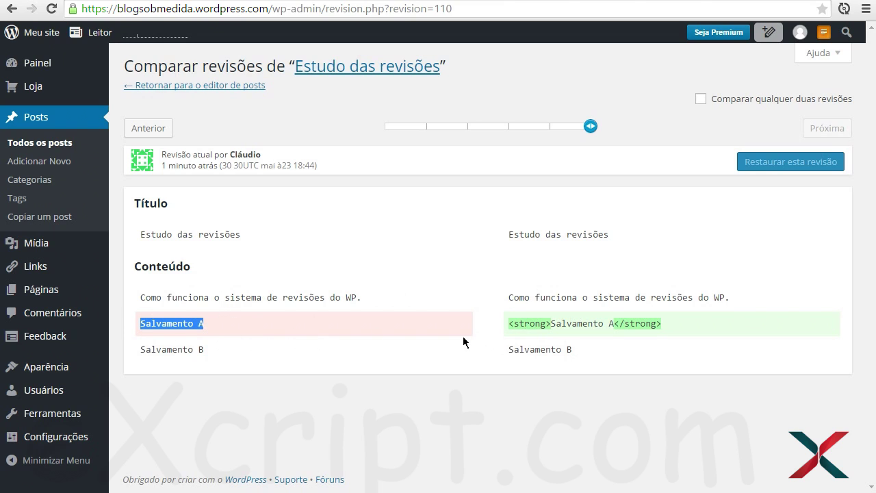
drag(504, 323, 660, 313)
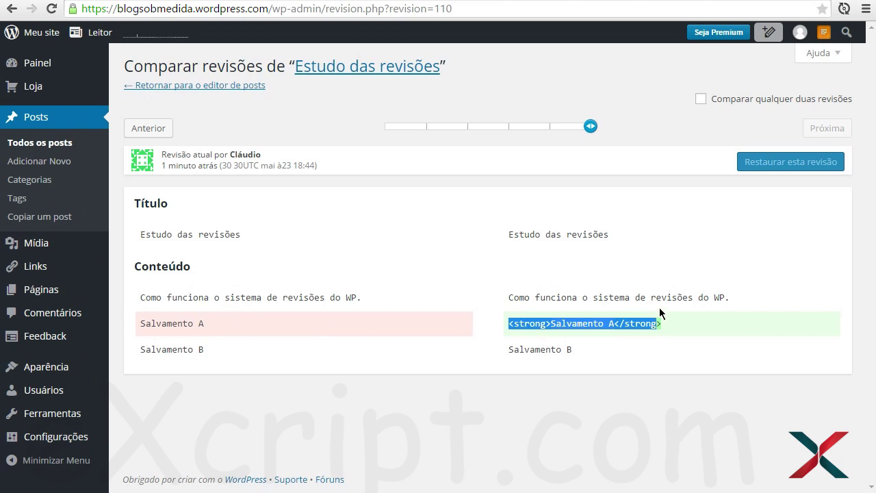
click(550, 338)
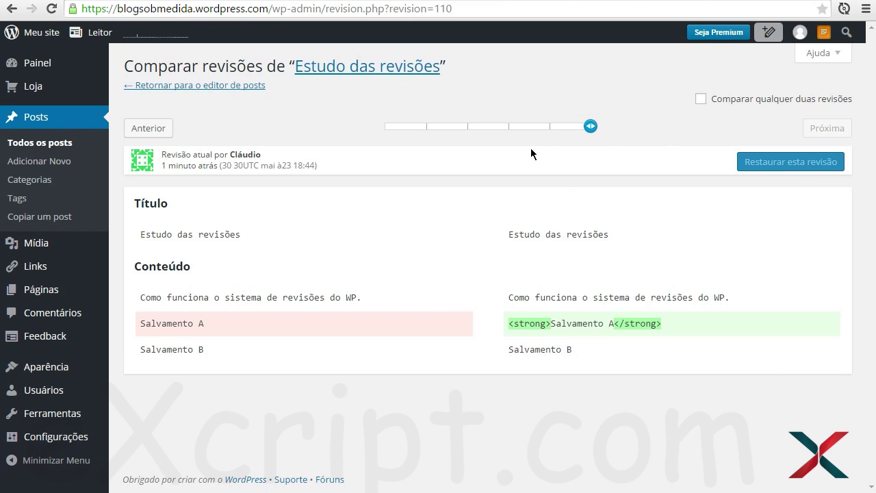
click(549, 130)
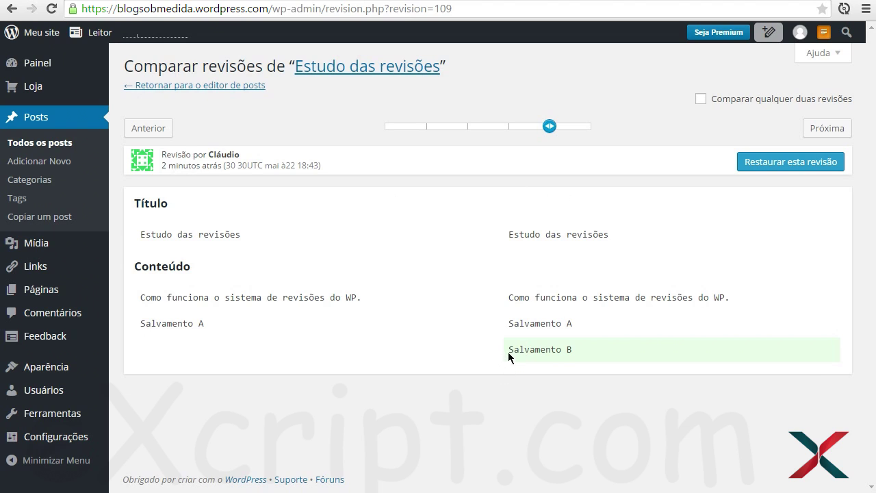
drag(509, 347, 762, 404)
click(757, 403)
Go back two more revisions to the automatic save and inspect its "Salvamento A" line
click(509, 129)
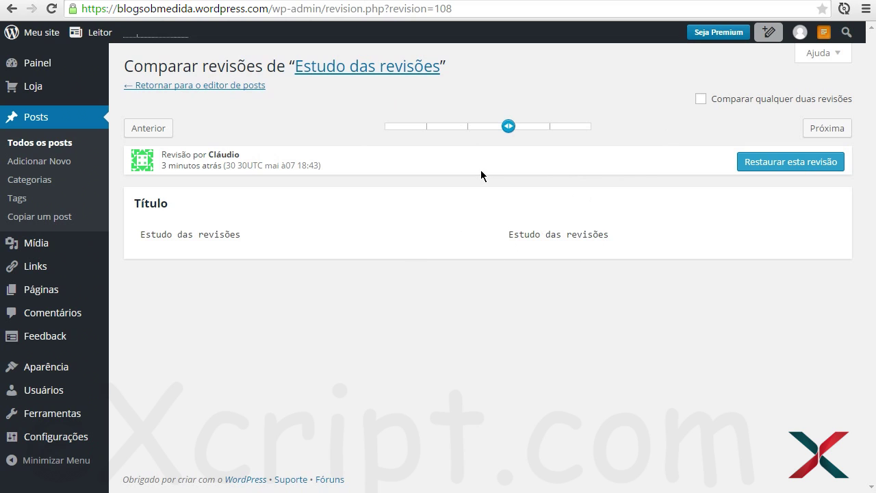
click(466, 130)
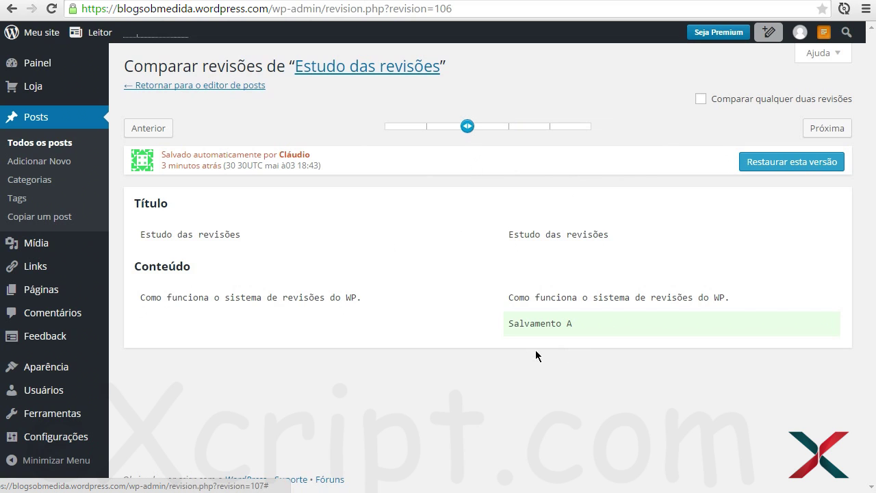
drag(508, 323, 610, 342)
click(566, 336)
drag(569, 322, 499, 323)
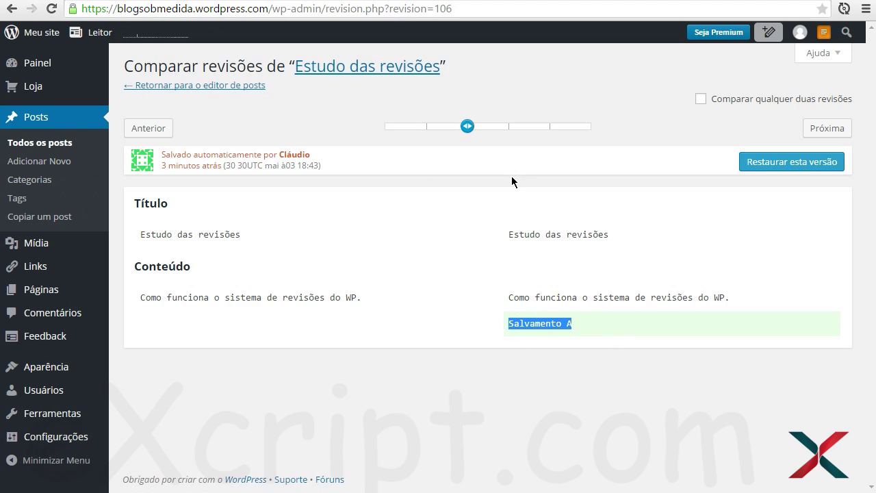
click(566, 320)
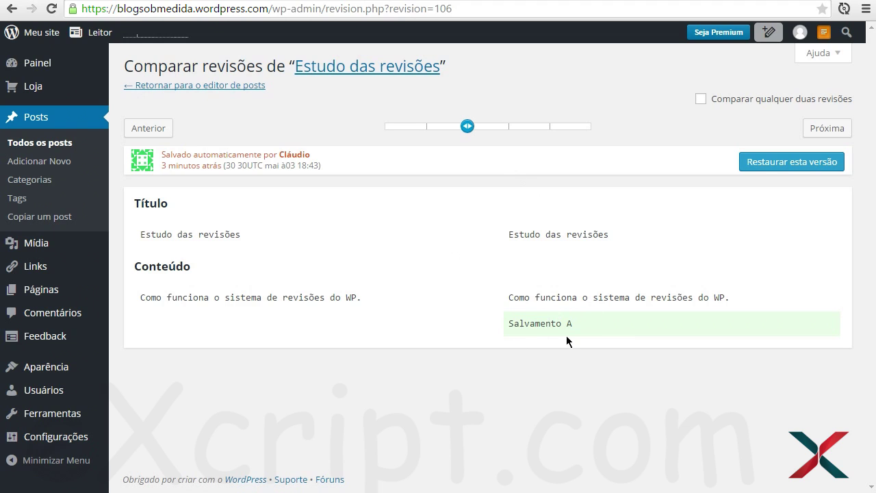
Go back to the 18:38 revision and the first revision, inspecting the added content line and the added title
click(428, 131)
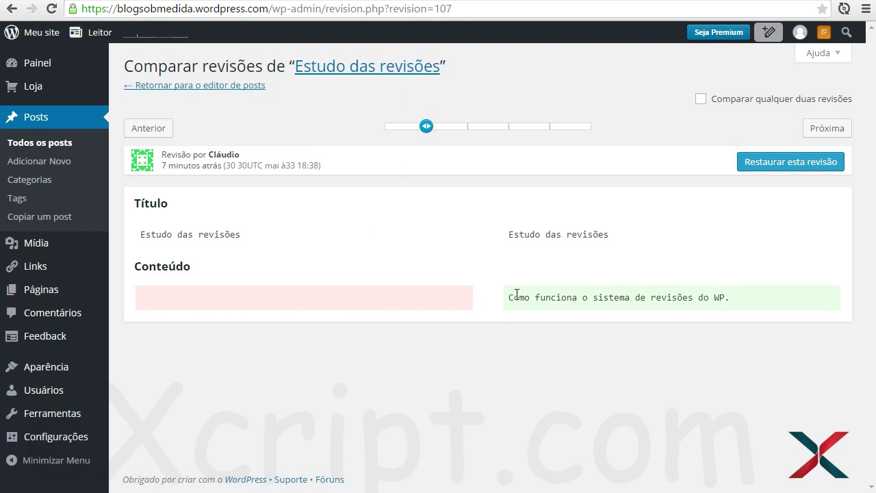
drag(509, 299, 718, 299)
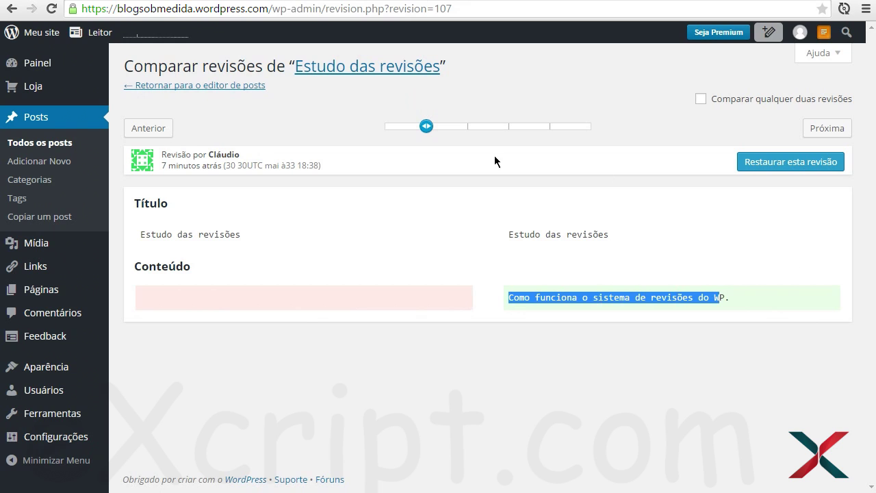
drag(423, 128, 384, 129)
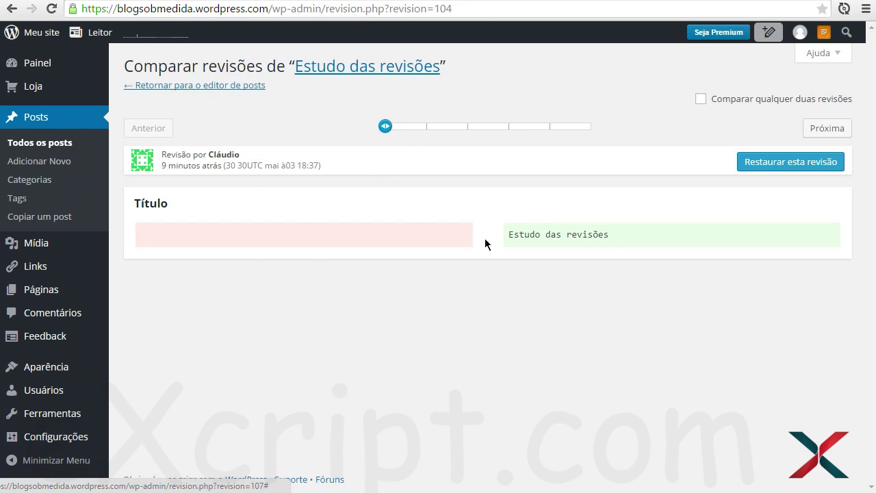
drag(511, 234, 643, 238)
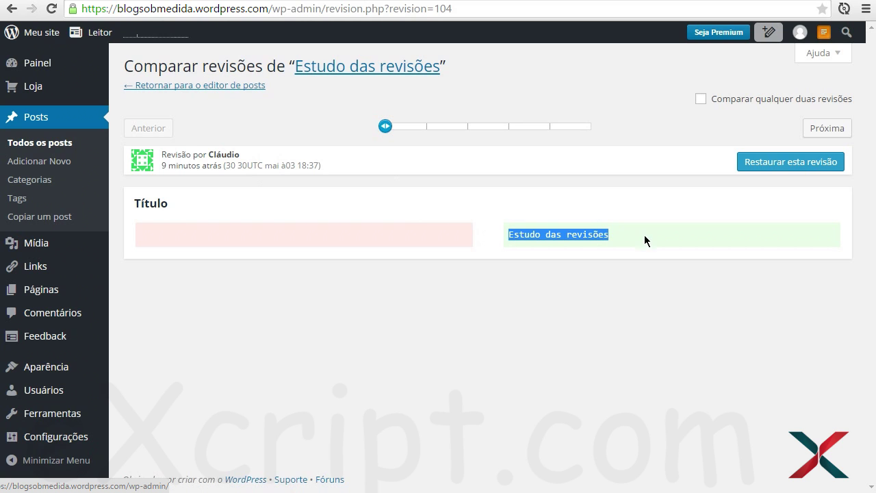
Step forward through each revision of the post from the first one up to the current one
click(428, 130)
click(469, 130)
click(510, 129)
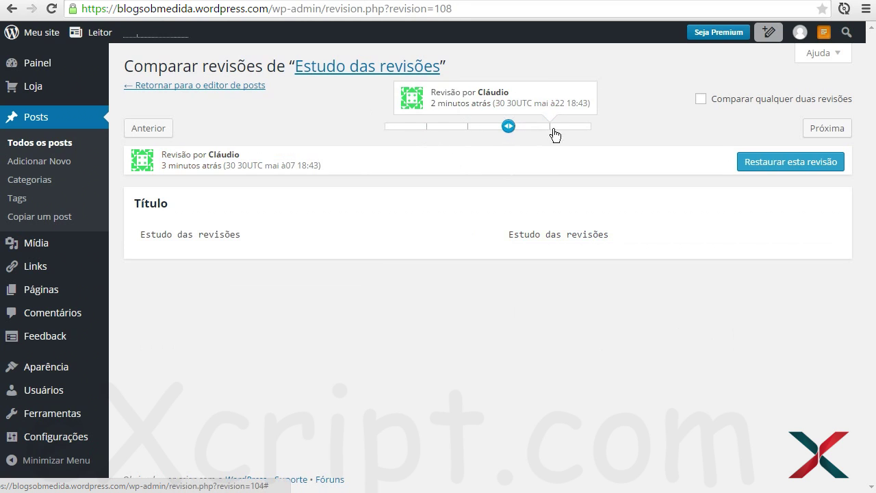
click(551, 128)
click(589, 129)
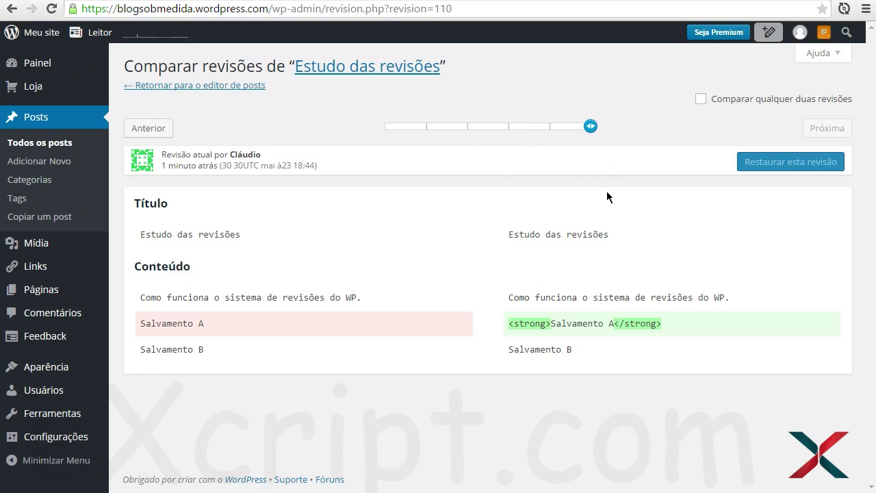
Alternate between the current revision and the 18:38 revision to compare their content changes, ending on the current one
click(508, 129)
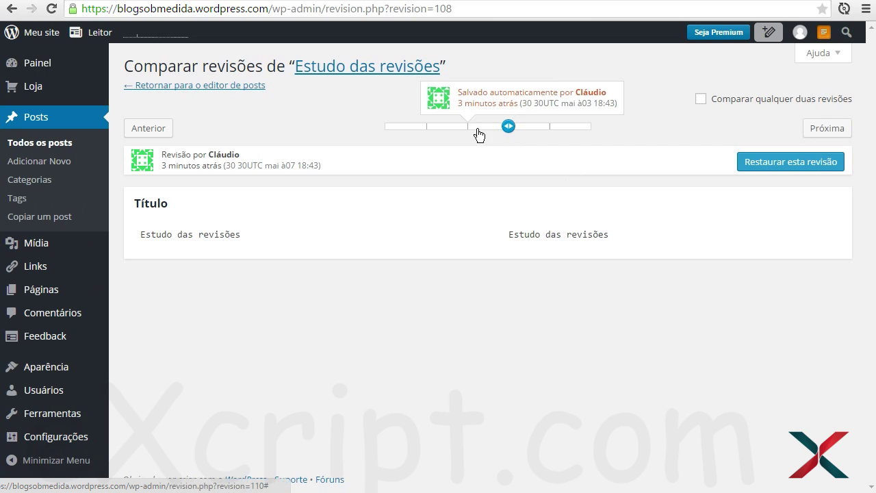
click(470, 130)
click(424, 130)
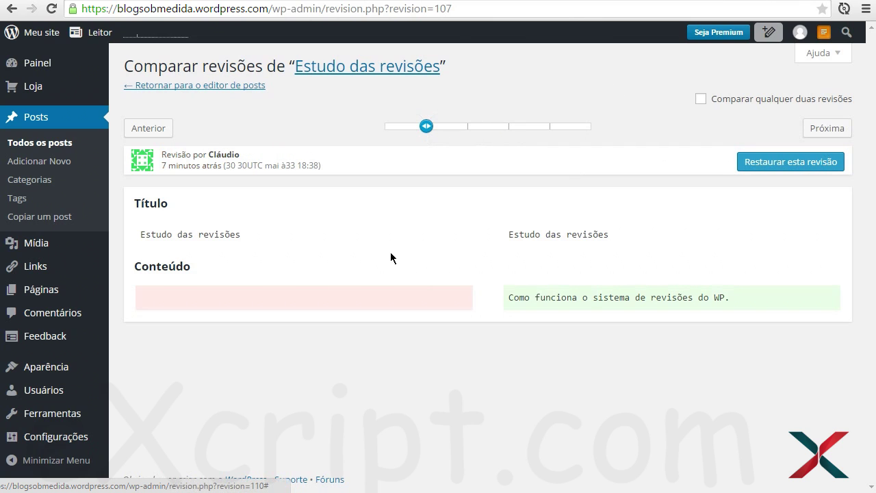
click(593, 127)
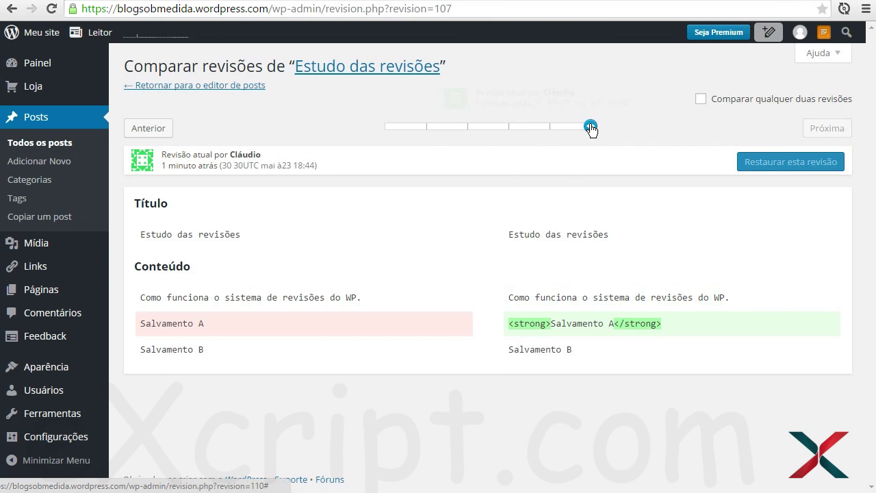
click(508, 129)
drag(508, 130, 431, 134)
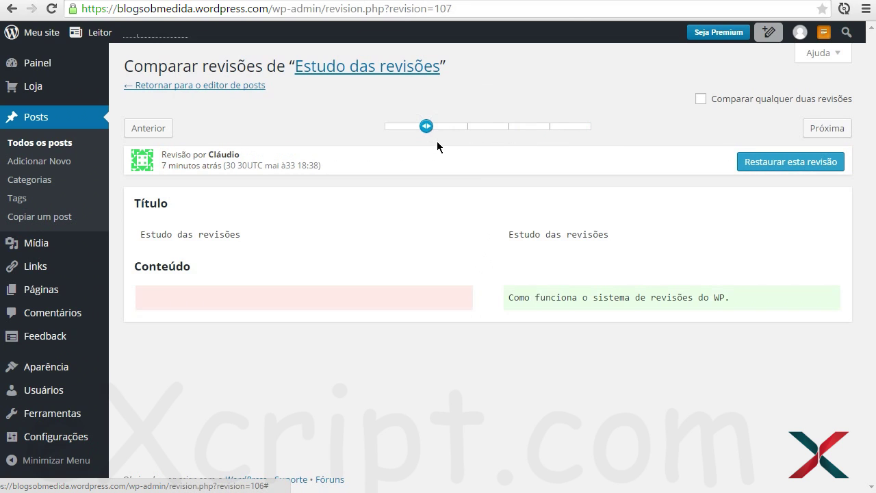
click(586, 130)
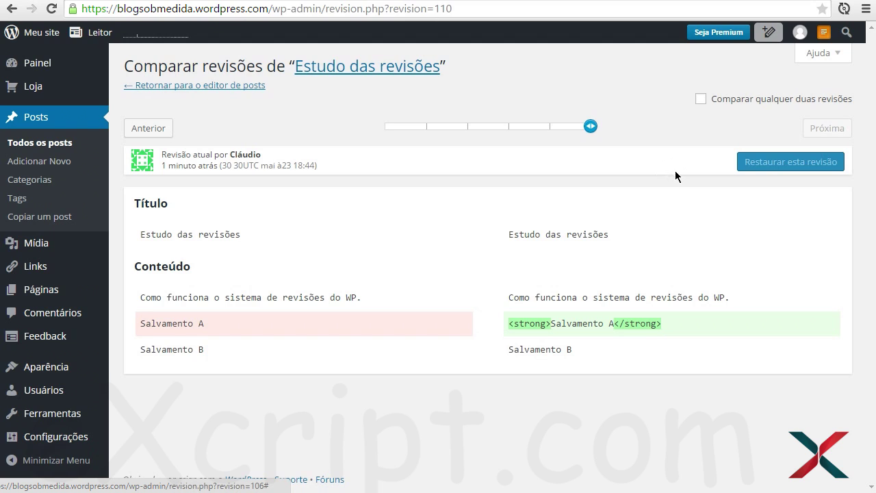
Check the 18:43:07 revision against the current one, and restore the post to the 18:43:07 revision
click(514, 131)
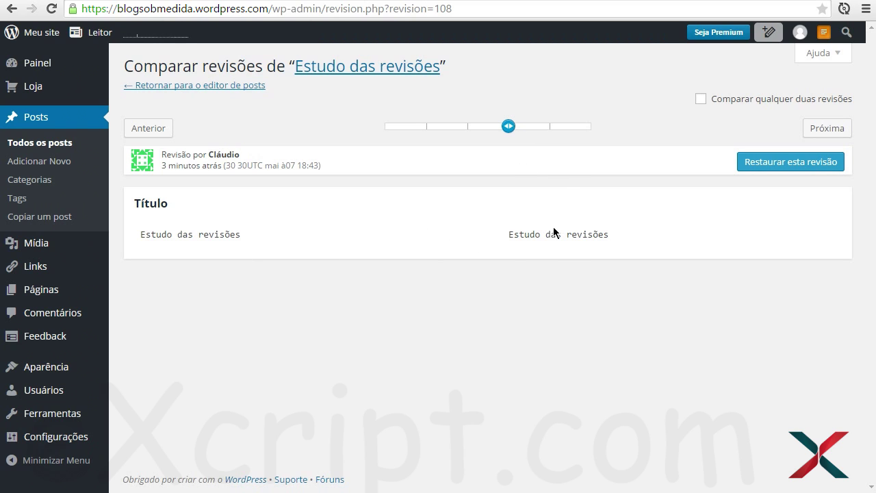
click(588, 126)
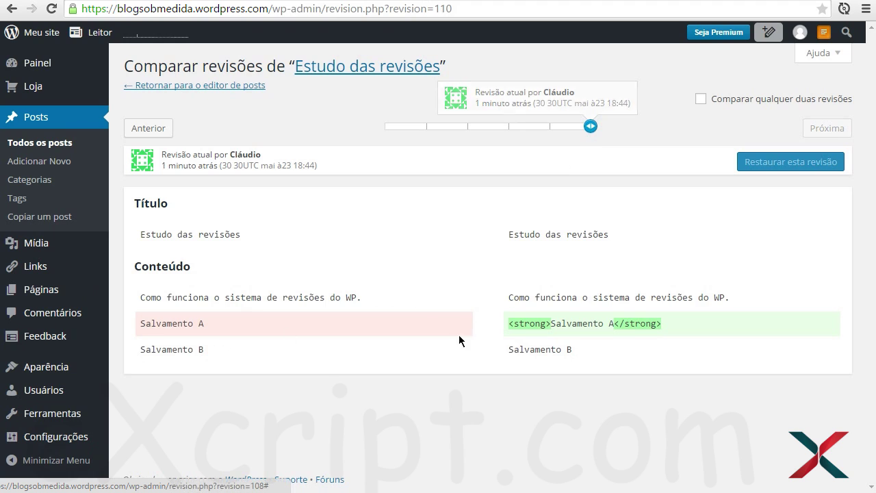
click(511, 127)
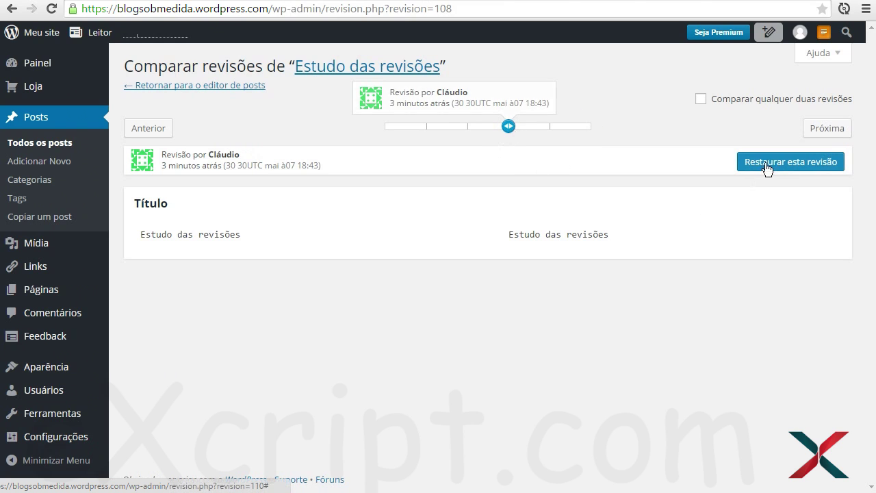
click(811, 168)
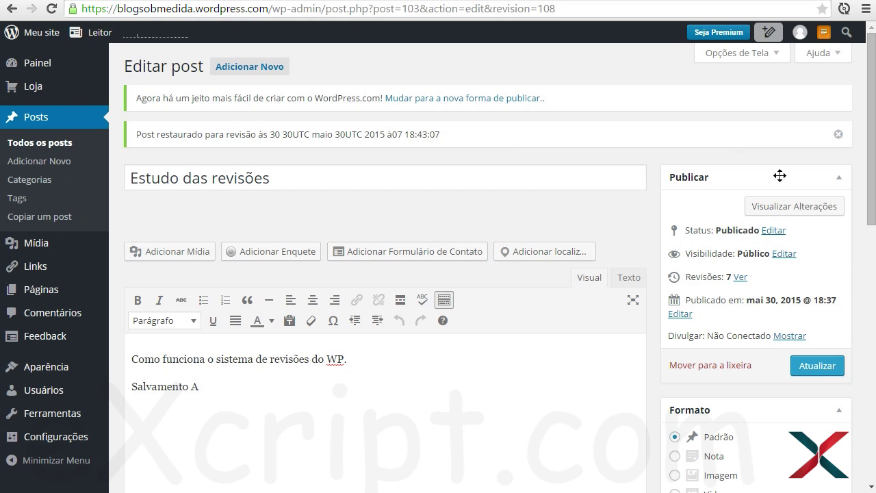
Reopen the revision comparison, view the newest revision, and go back to the 18:43:22 revision to examine its title and content lines
scroll(609, 236, down, 2)
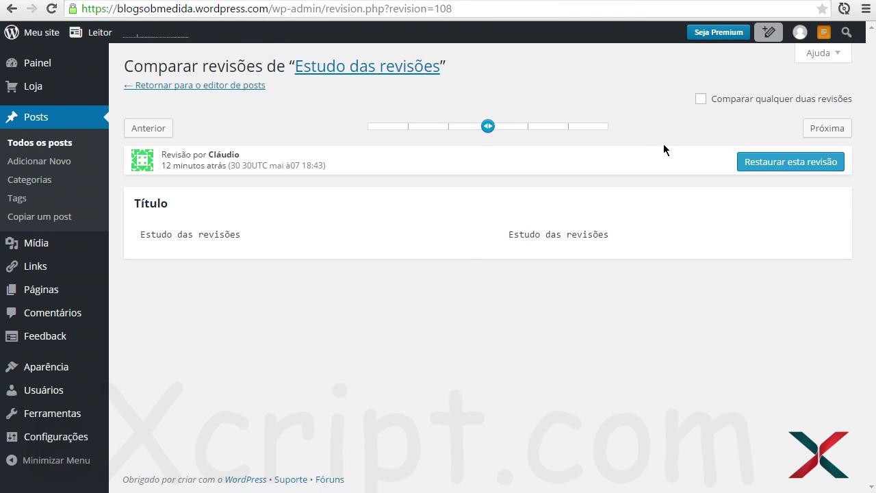
click(526, 130)
click(562, 130)
click(608, 131)
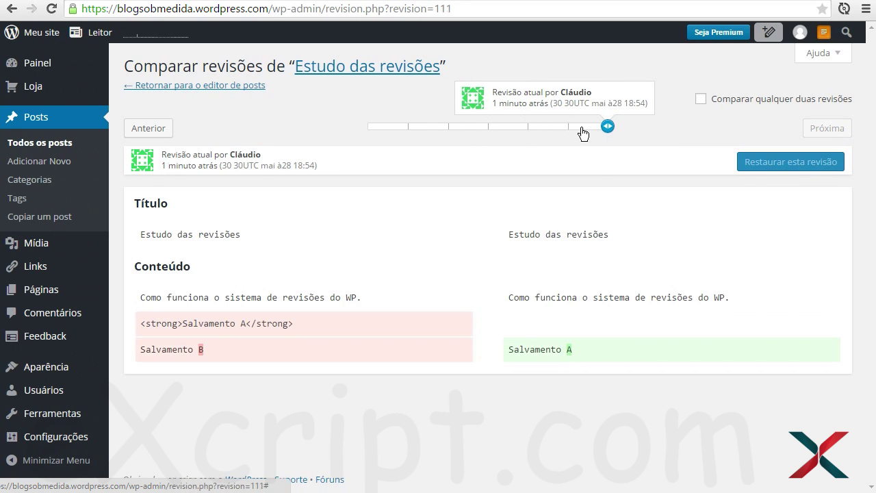
click(556, 132)
click(540, 133)
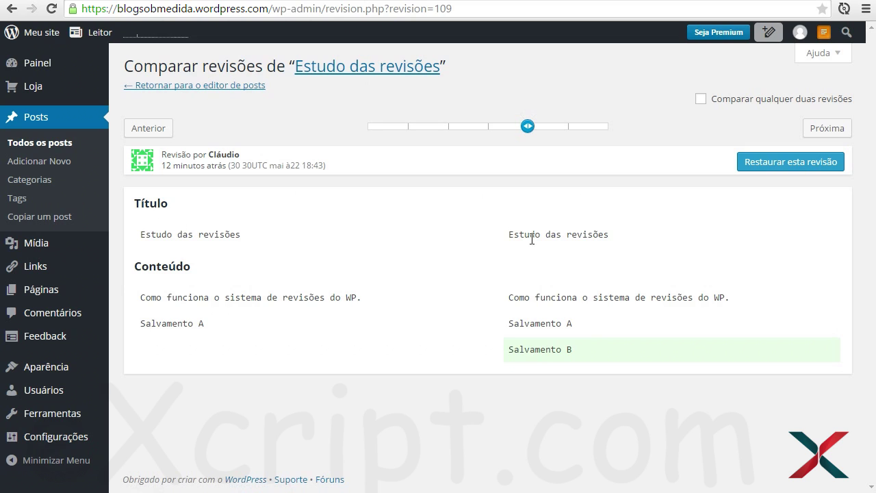
drag(511, 229, 596, 323)
click(616, 352)
Enable comparing any two revisions and set the comparison from the 18:38 revision to the 18:44 revision
click(757, 103)
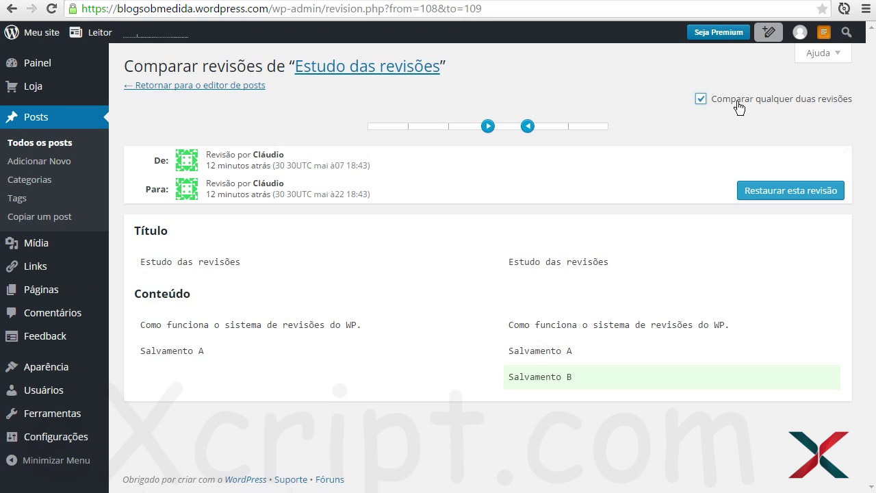
mouse_move(544, 130)
click(567, 127)
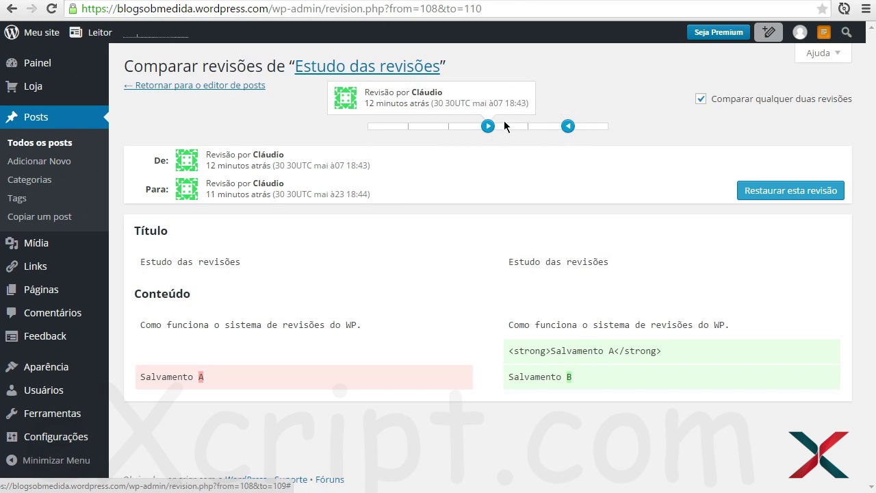
click(408, 127)
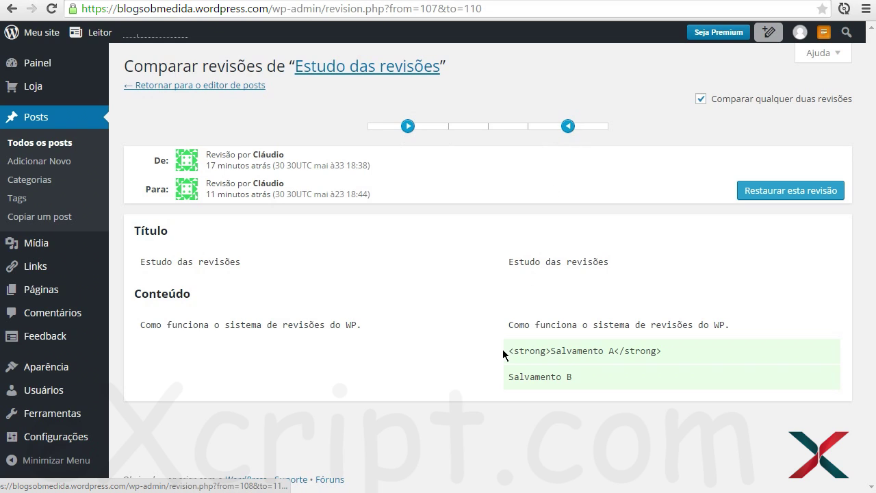
Examine the bold "Salvamento A" and the "Salvamento B" lines in the newer of the two compared revisions
drag(507, 350, 603, 385)
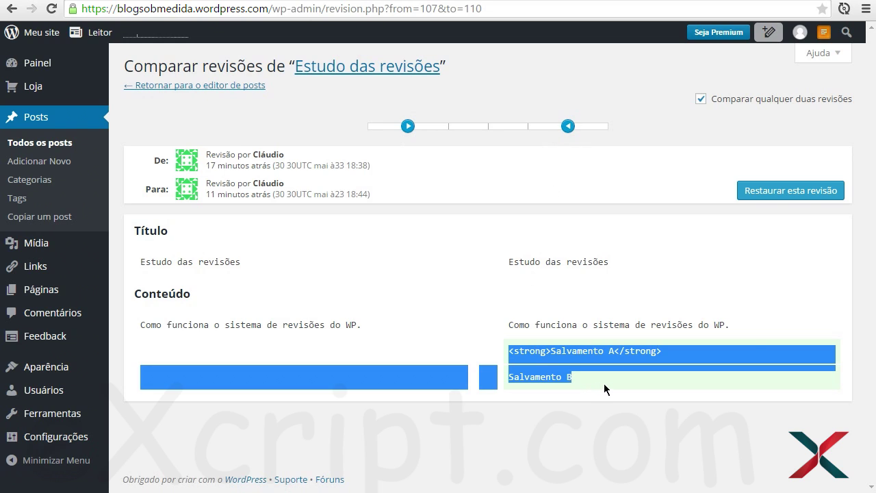
click(604, 385)
drag(551, 350, 616, 351)
drag(506, 371, 594, 378)
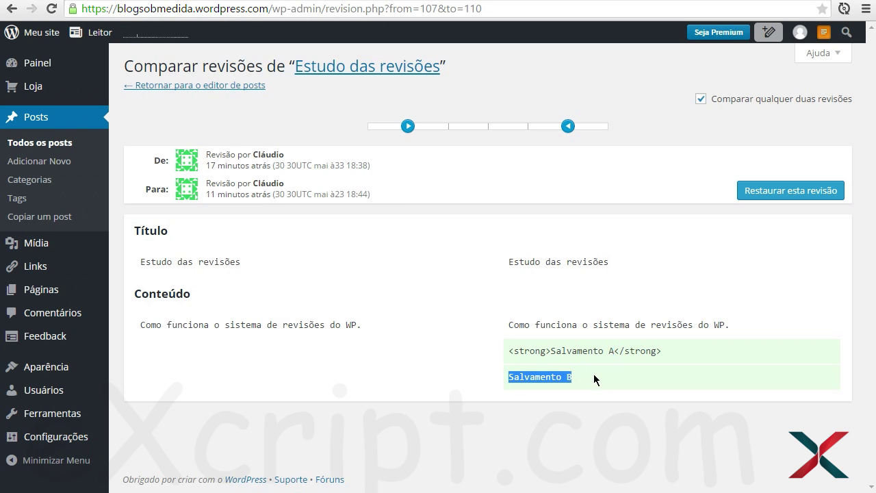
drag(502, 348, 624, 352)
click(648, 349)
drag(510, 352, 508, 351)
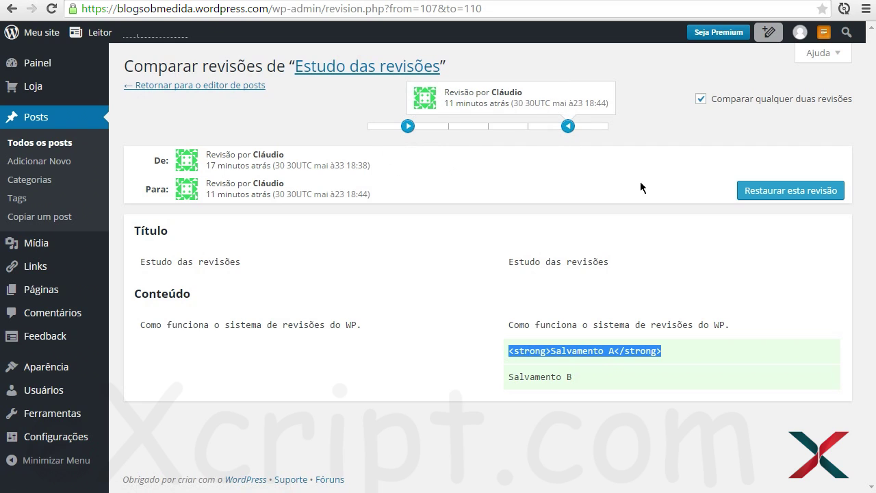
click(608, 239)
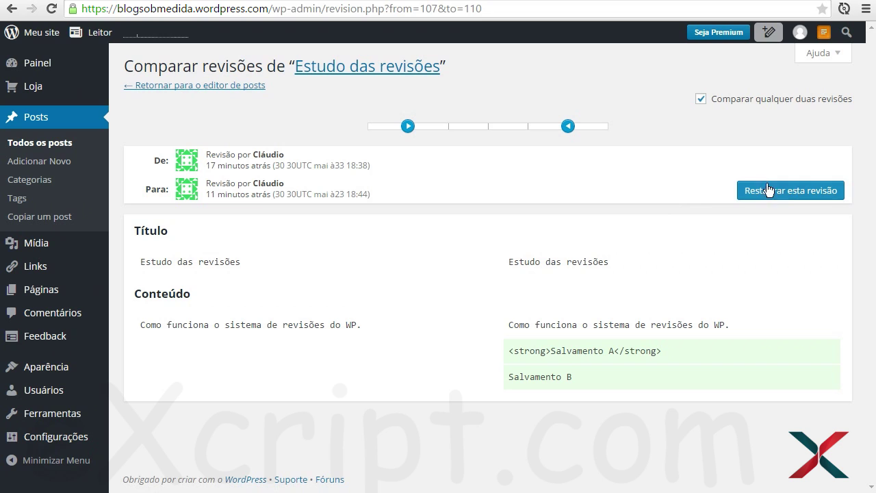
Restore the 18:44 revision and check the "Salvamento A" and "Salvamento B" lines in the post editor
click(817, 195)
drag(228, 419, 128, 385)
click(130, 386)
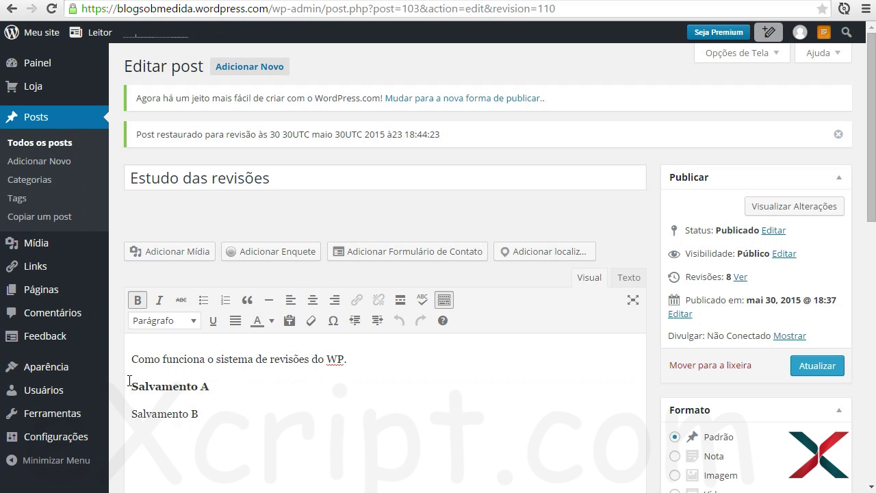
drag(130, 382, 283, 386)
click(312, 433)
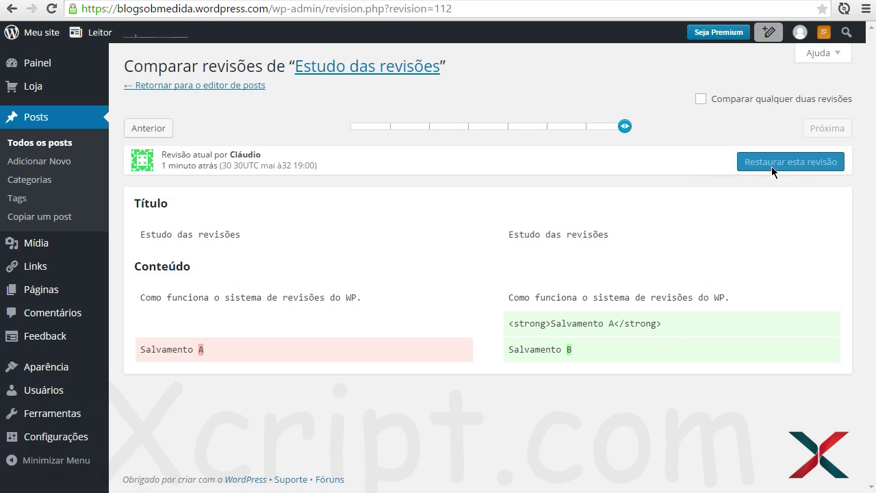
Compare any two revisions again, setting the range from the 18:43 automatic save to the 18:44 revision
key(Left)
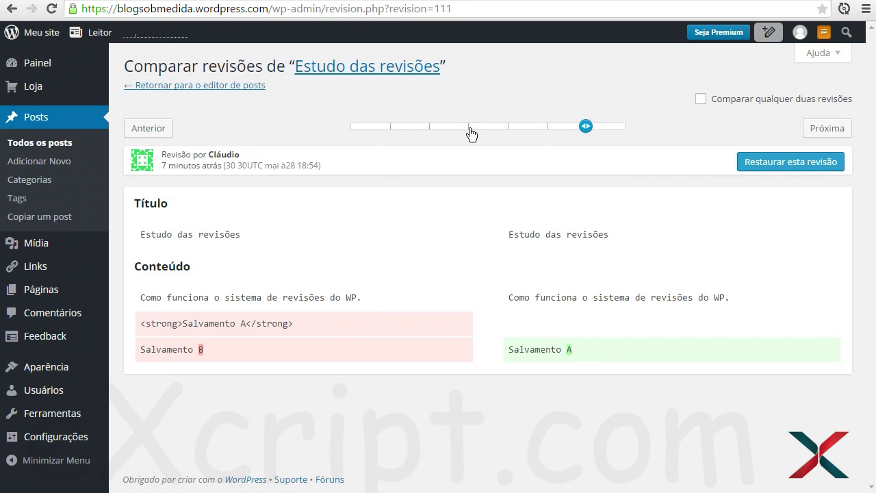
click(700, 99)
drag(547, 132, 429, 127)
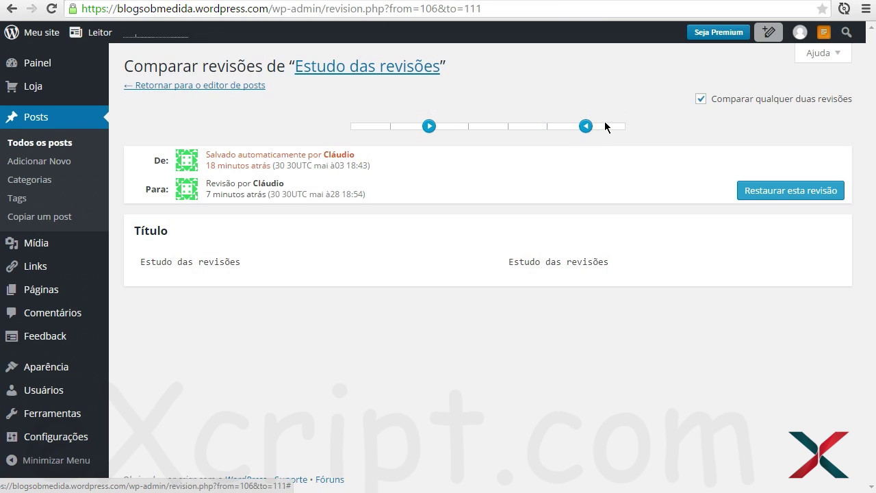
mouse_move(601, 126)
drag(586, 129, 551, 129)
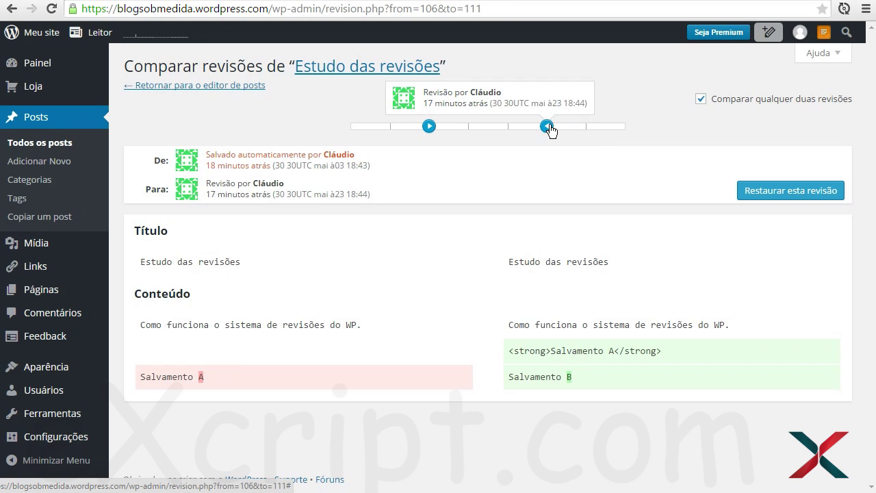